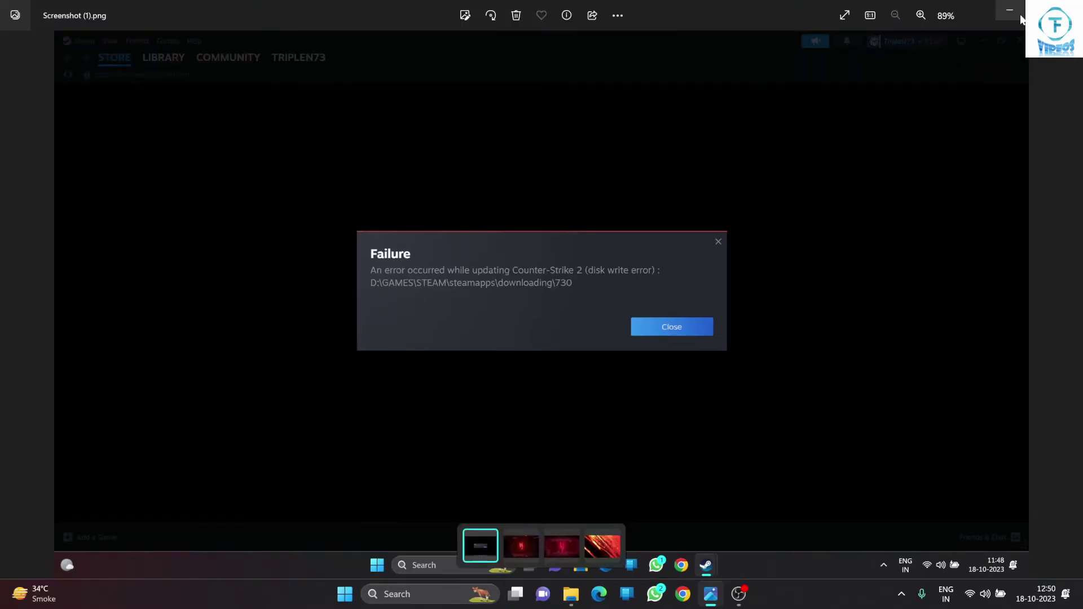
Minimize the error screenshot and exit Steam completely from its background process.
left_click(1015, 7)
left_click(1016, 6)
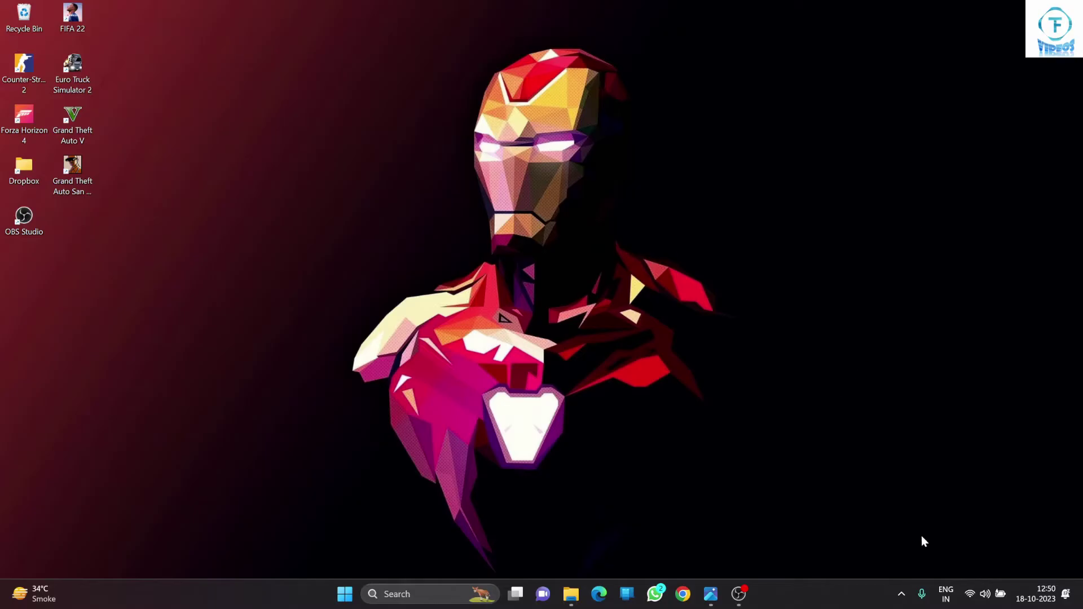
left_click(901, 594)
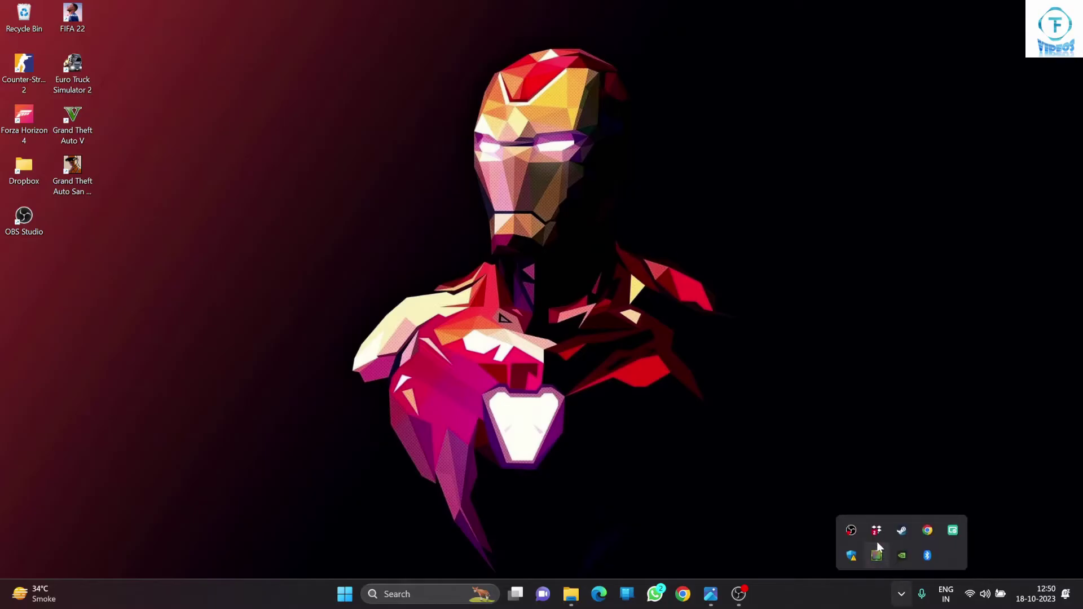
right_click(902, 531)
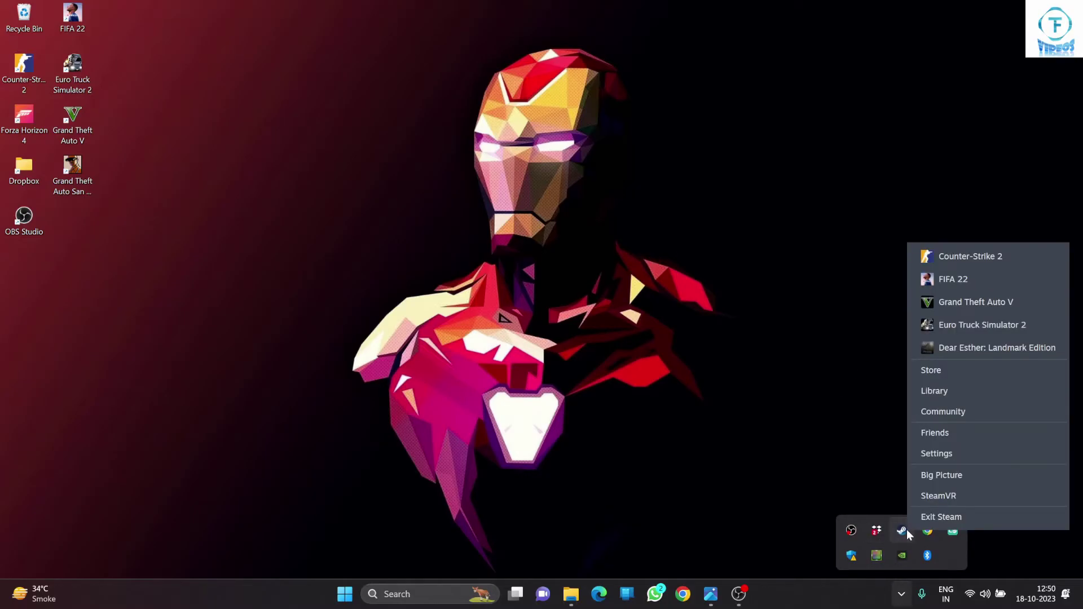
left_click(951, 518)
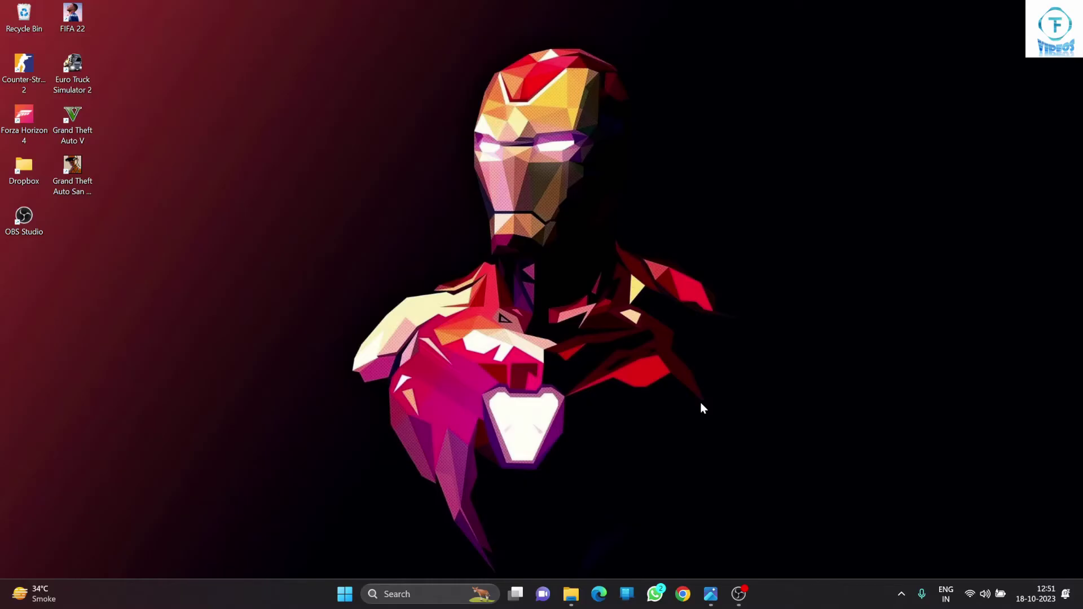
Open the Steam window and show the storage settings for the Personal Files (D:) drive.
left_click(901, 594)
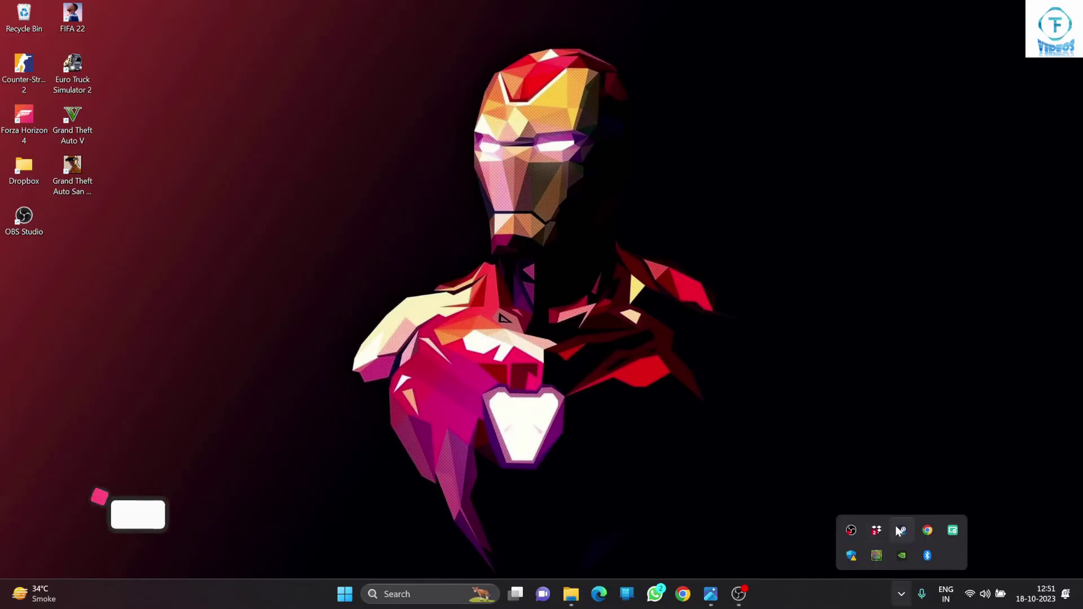
double_click(896, 525)
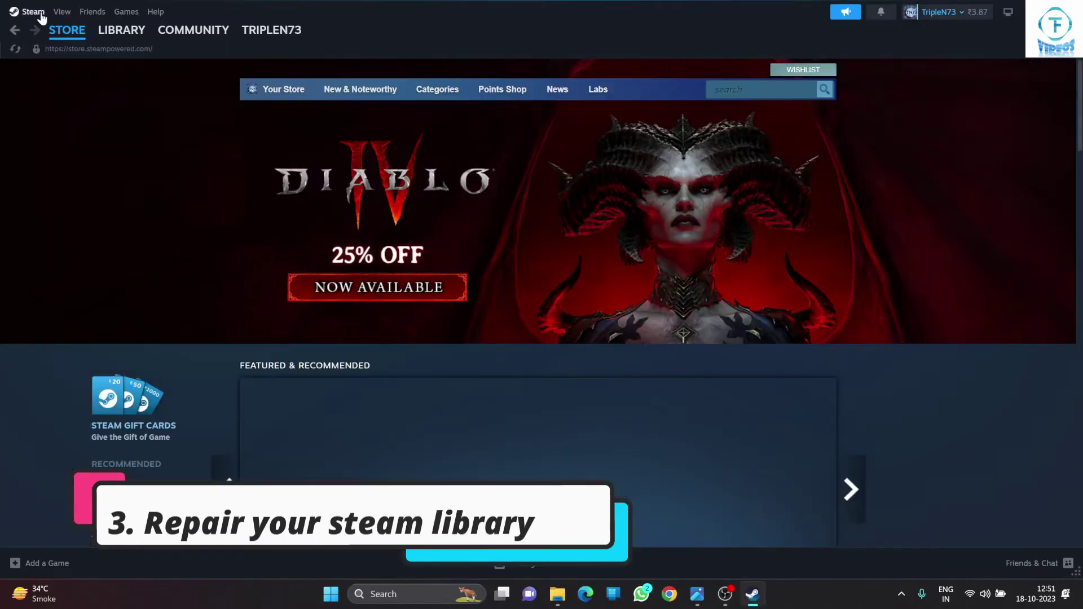
left_click(32, 11)
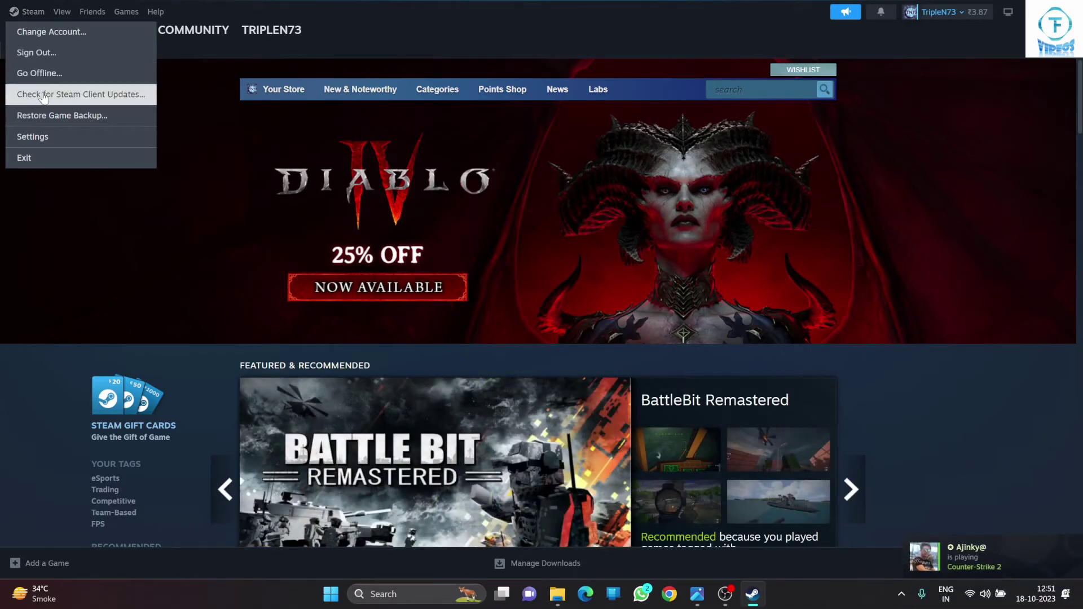
left_click(53, 136)
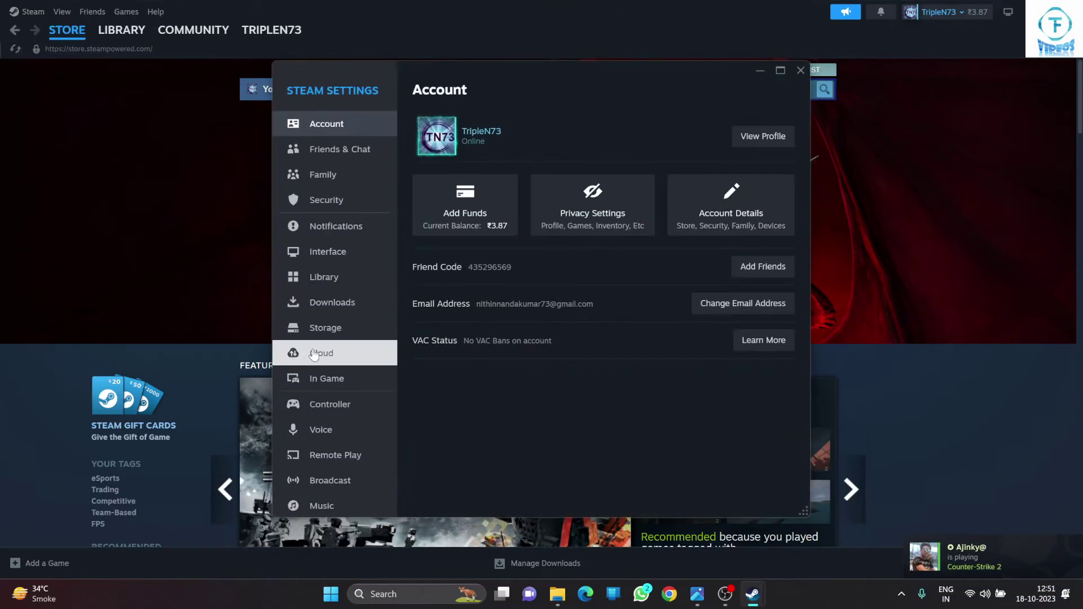
left_click(349, 330)
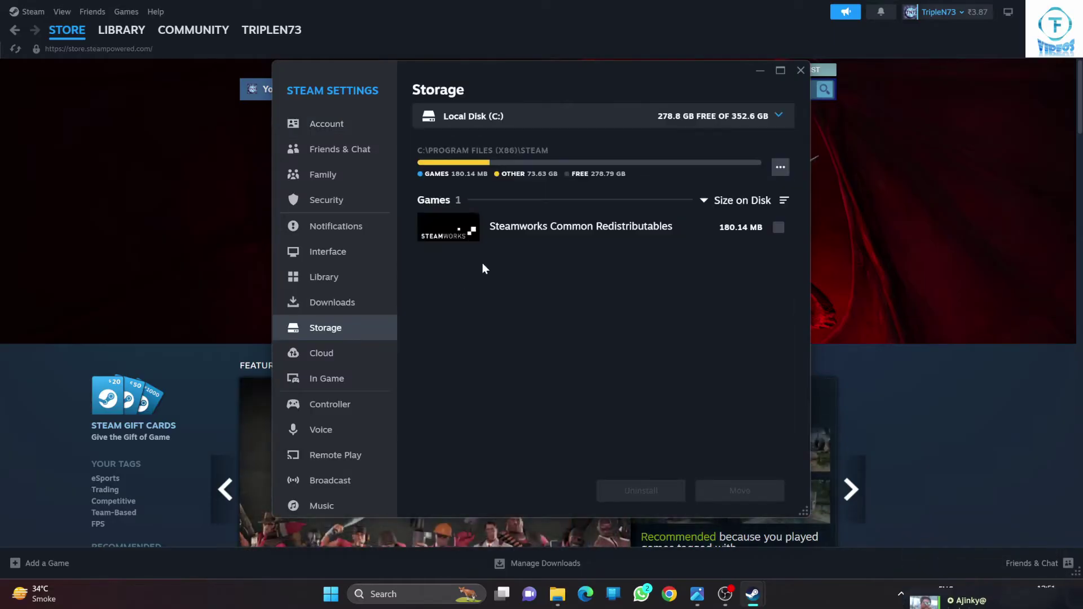
left_click(778, 125)
left_click(643, 182)
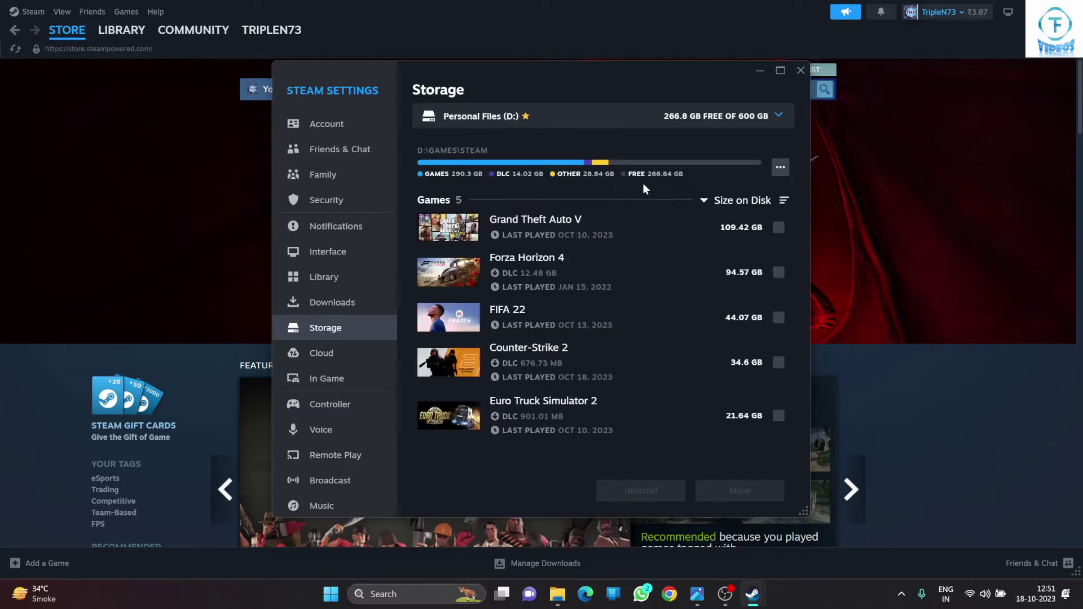
Repair the Steam library folder on the D: drive and close the settings.
left_click(781, 167)
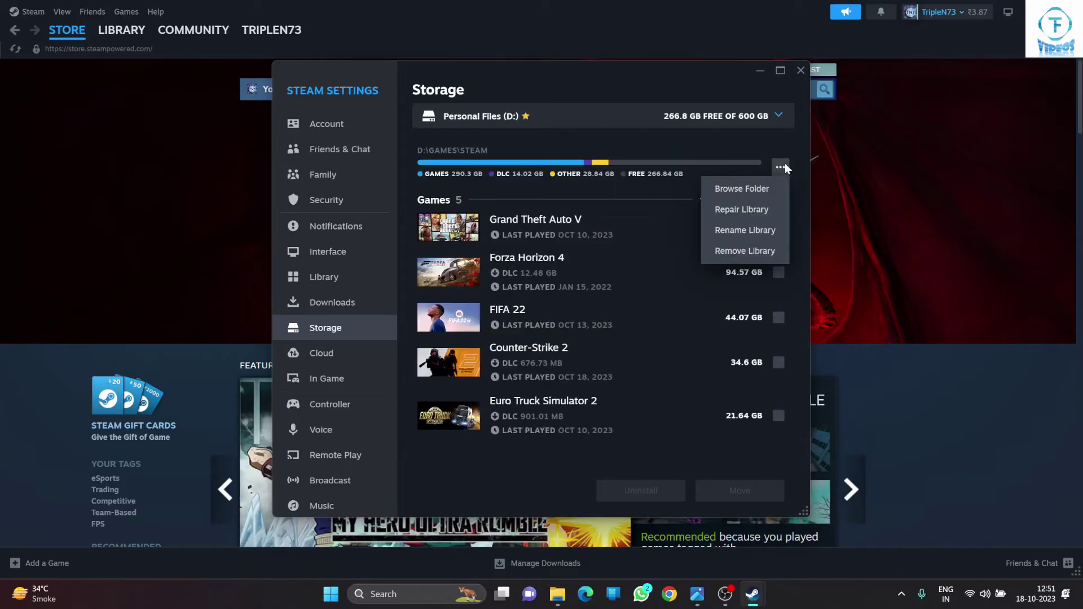
left_click(792, 179)
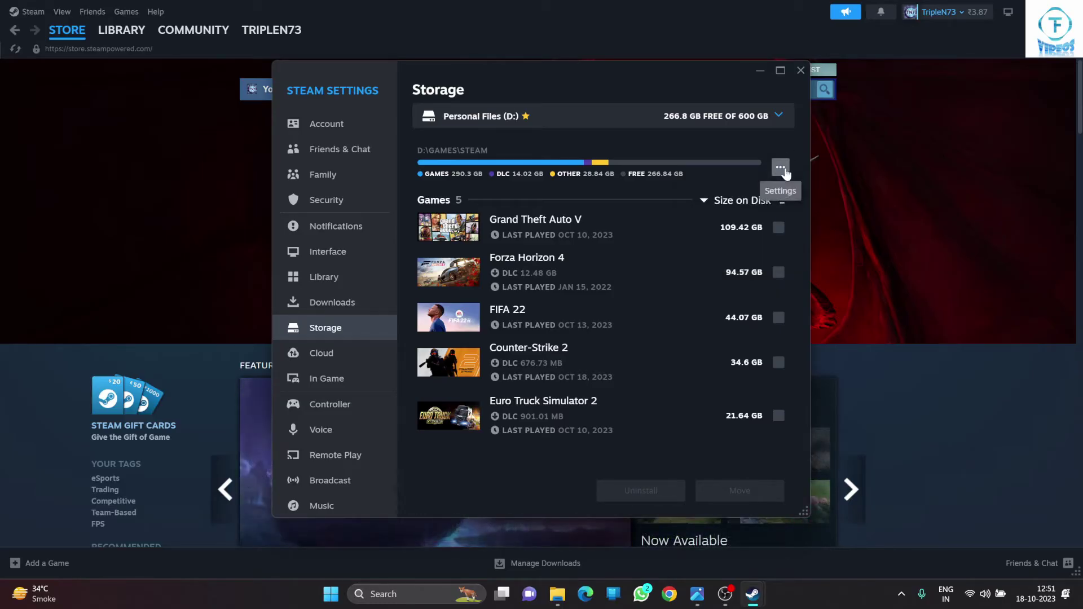
left_click(781, 168)
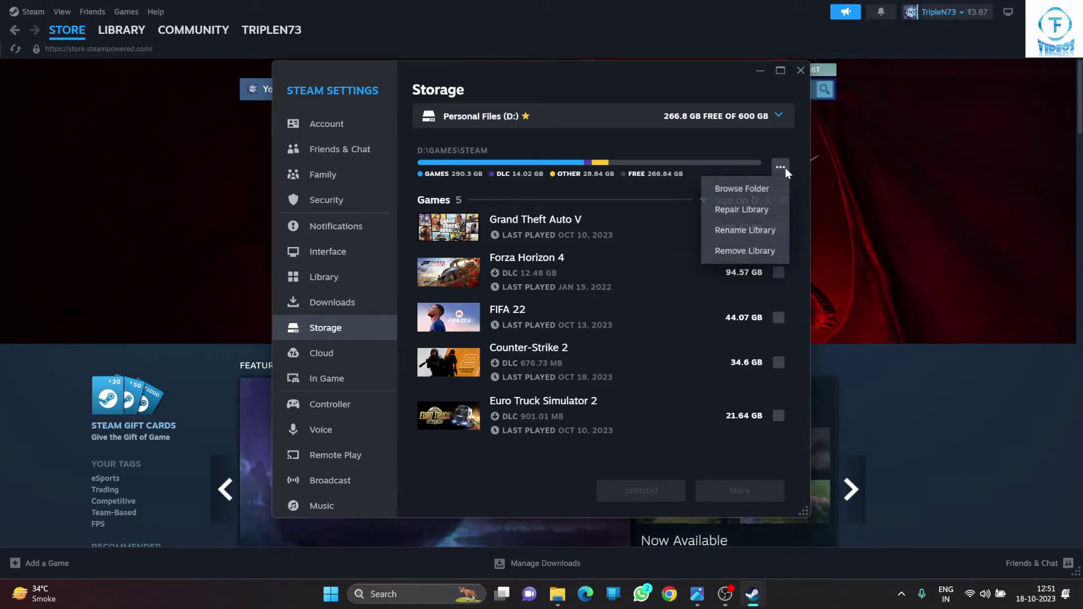
left_click(758, 215)
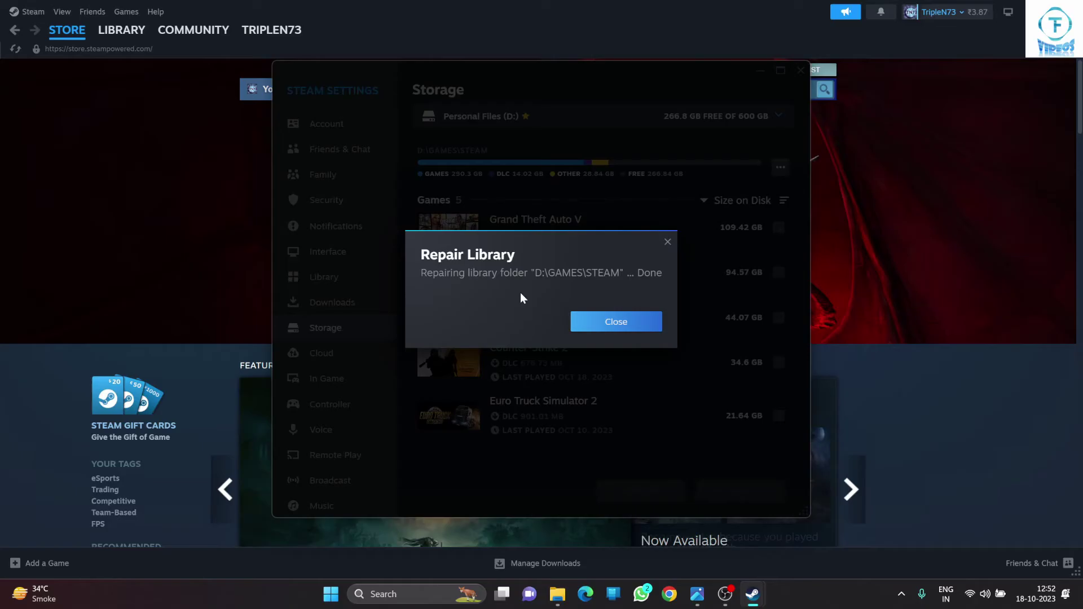
left_click(634, 322)
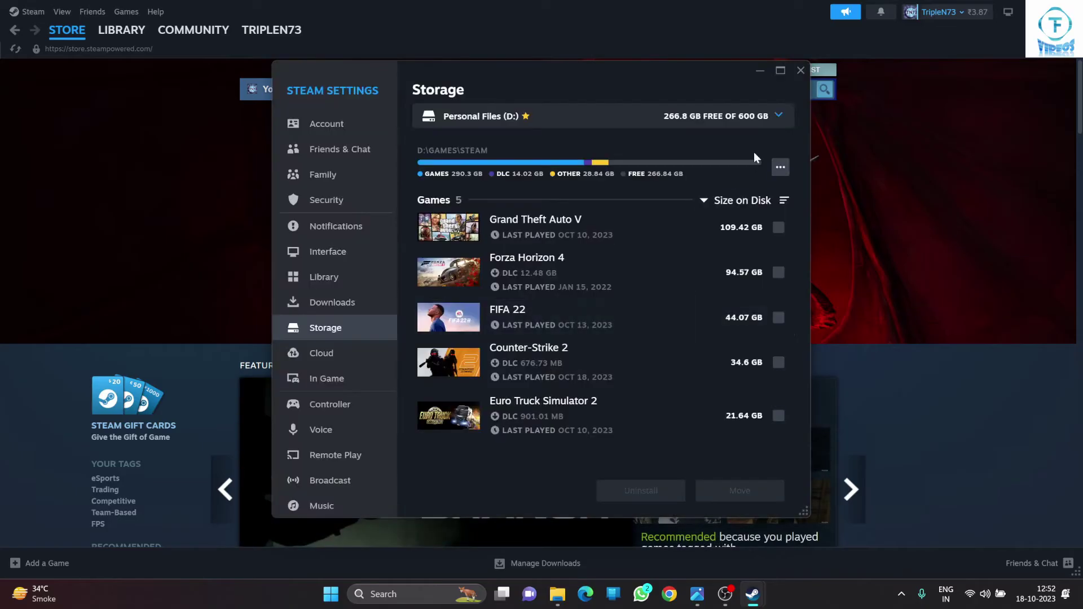
left_click(797, 70)
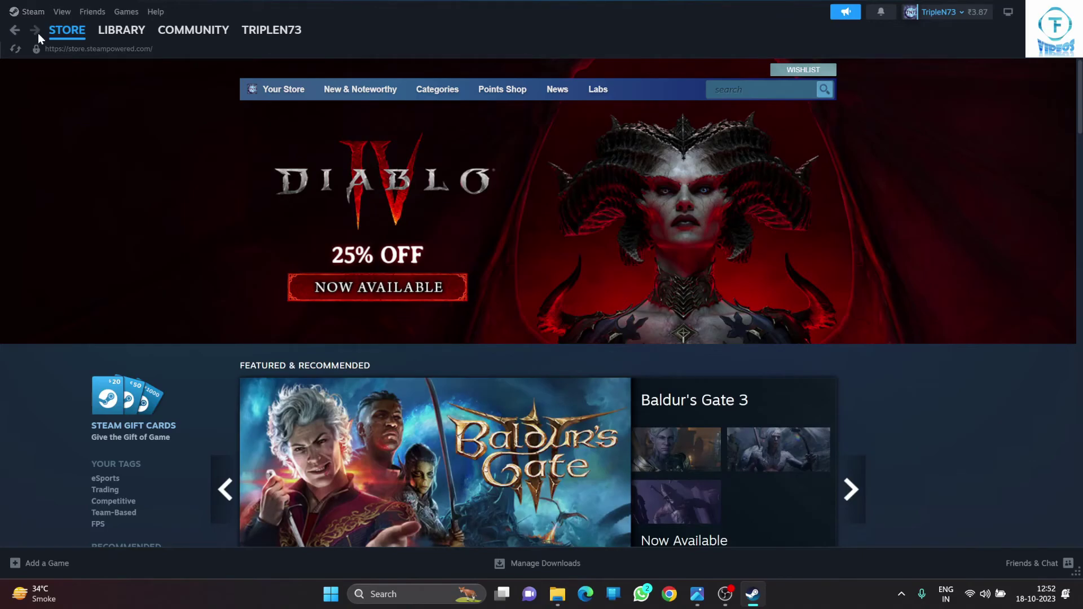
Clear Steam's download cache in the download settings, confirm the restart, and sign back in with the saved account.
left_click(32, 12)
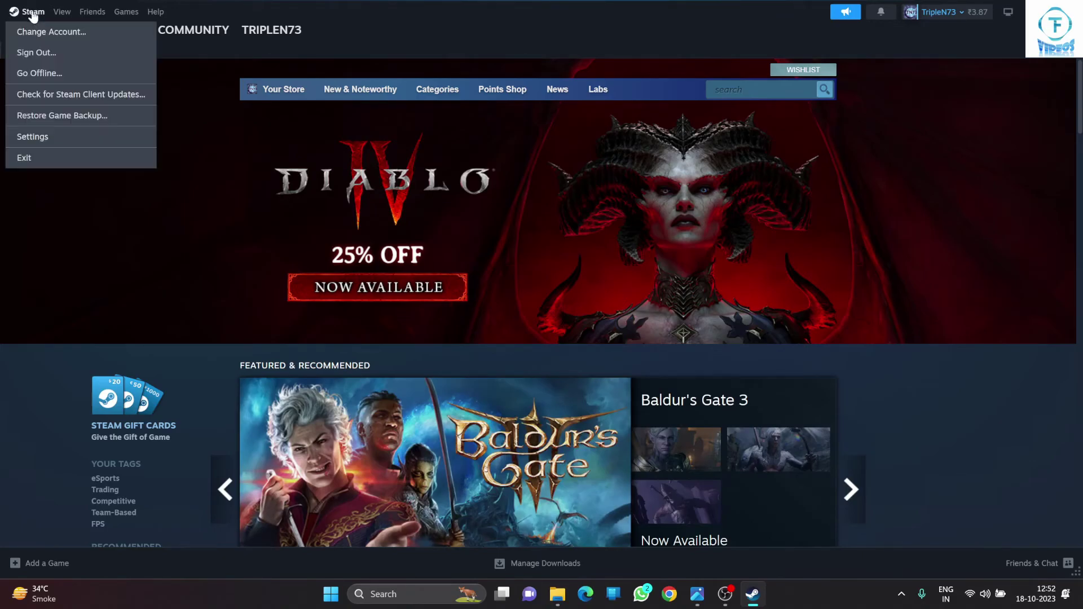
left_click(45, 137)
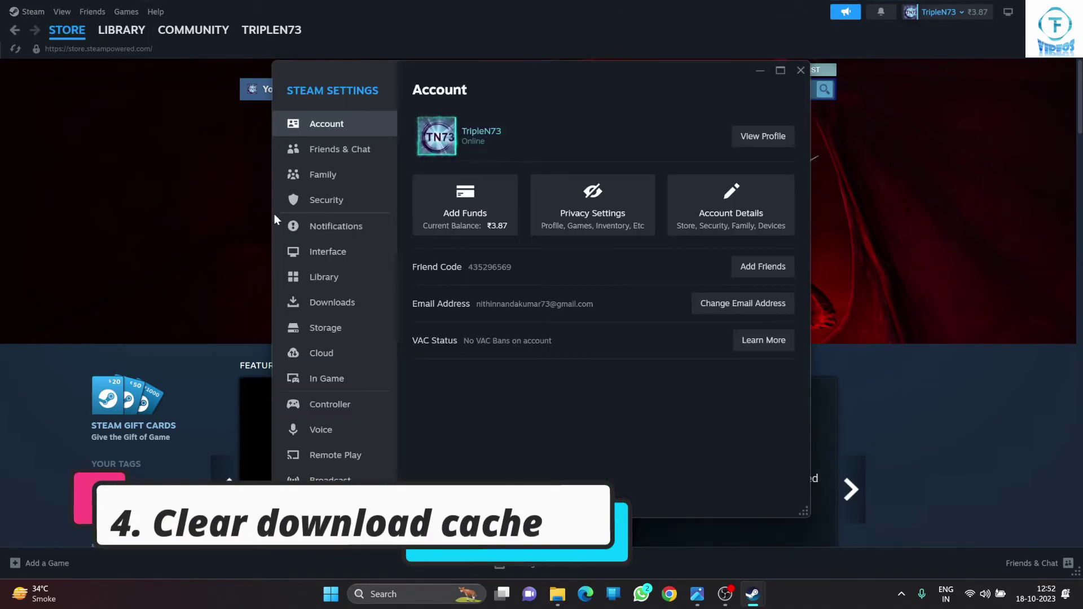
left_click(295, 303)
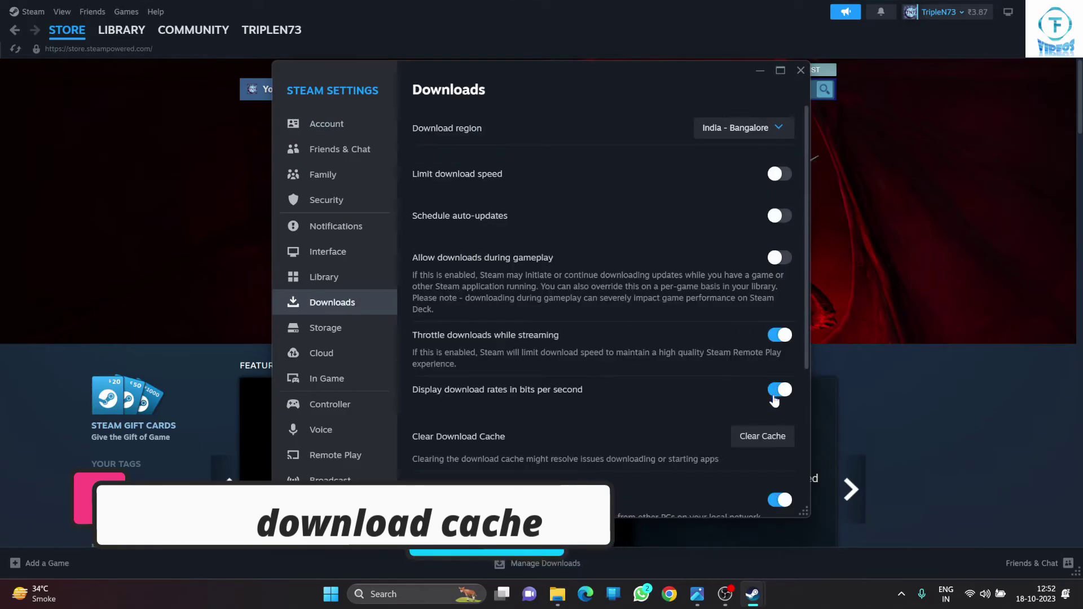
scroll(633, 378, "down", 1)
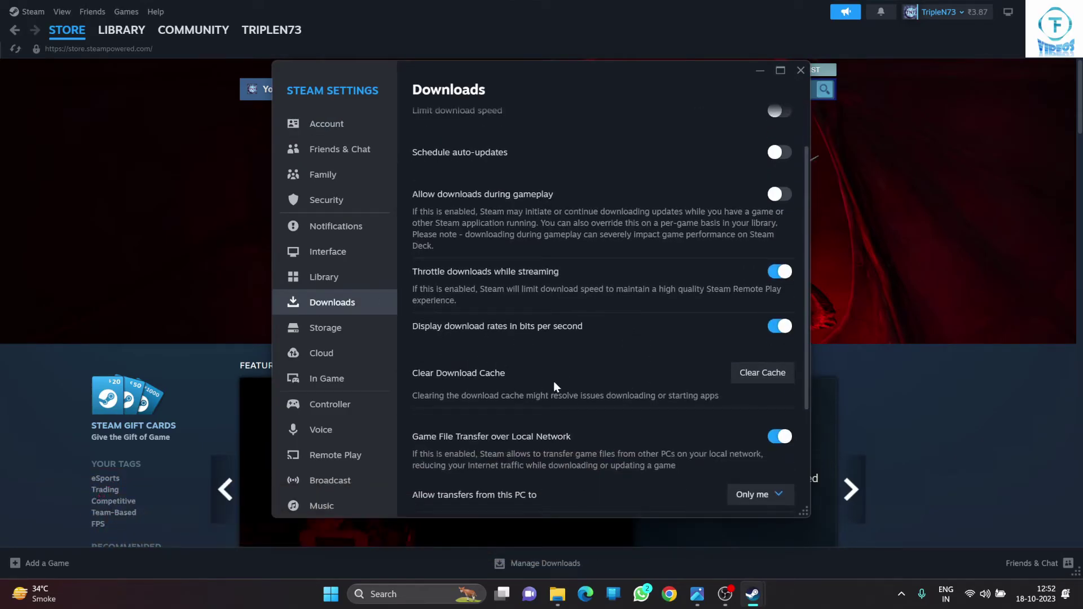
left_click(757, 378)
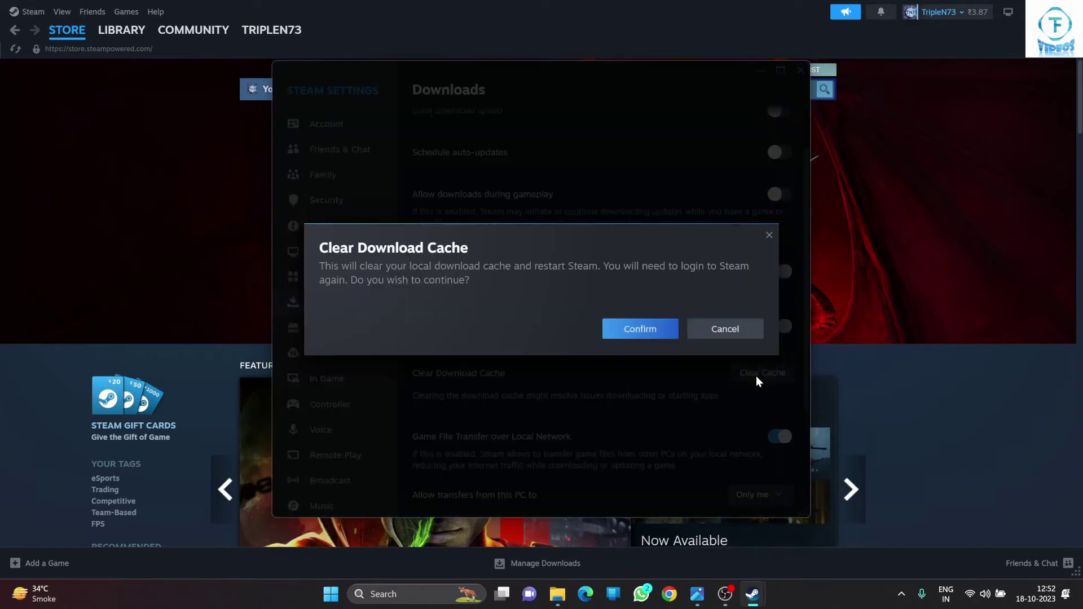
left_click(641, 330)
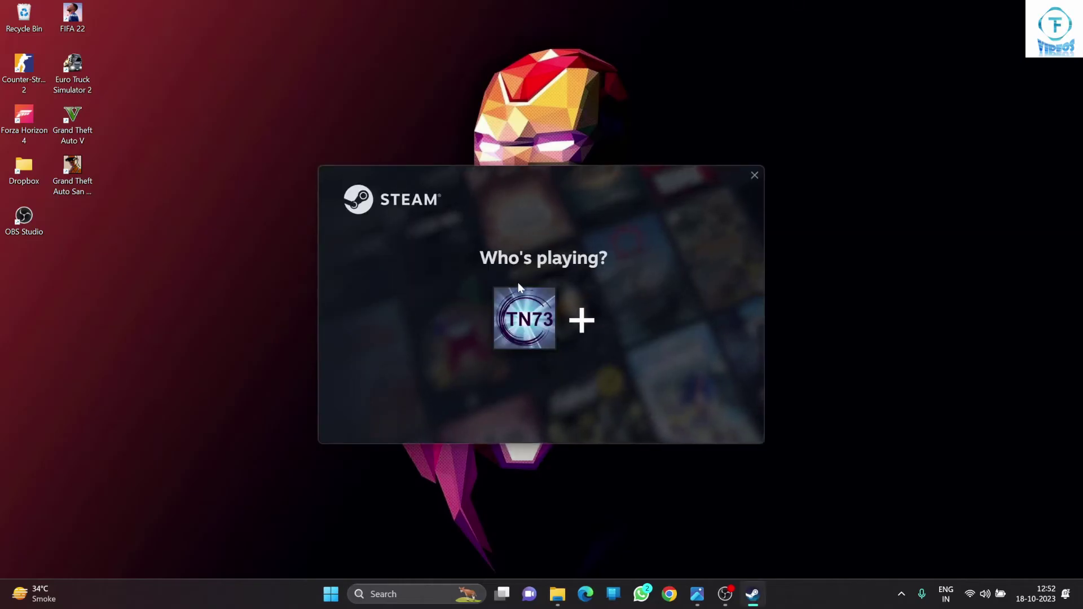
left_click(523, 302)
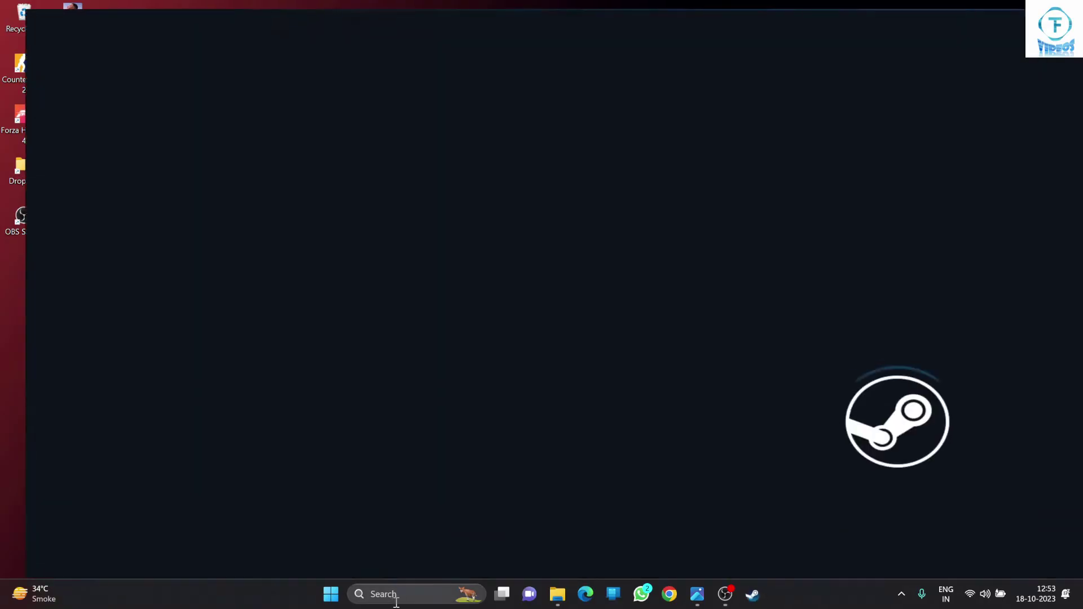
Search Windows for "steam" and open the file location of the Steam app.
left_click(399, 595)
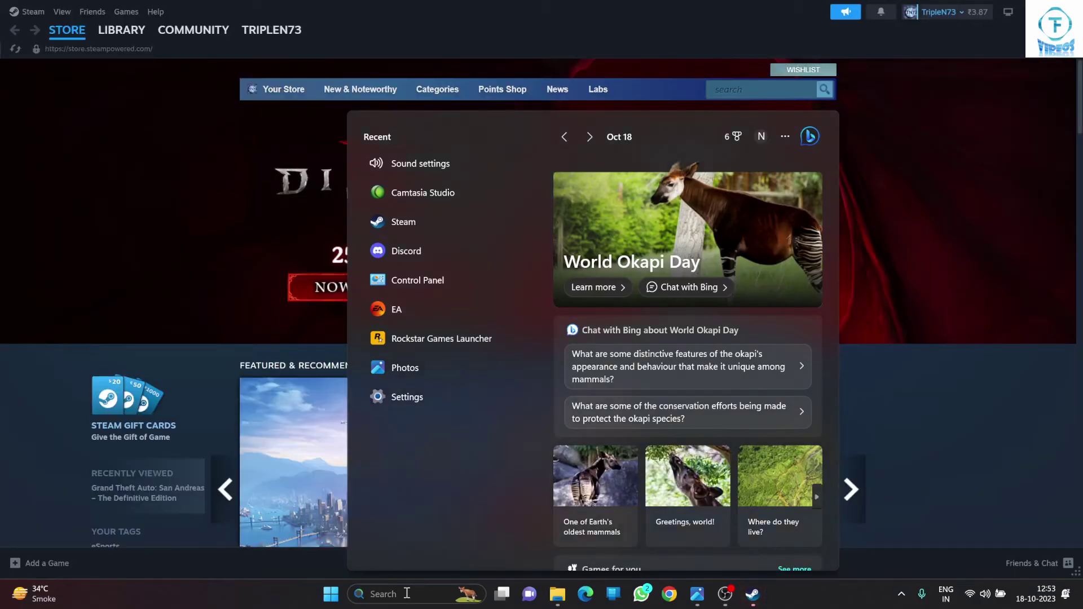
type("steam")
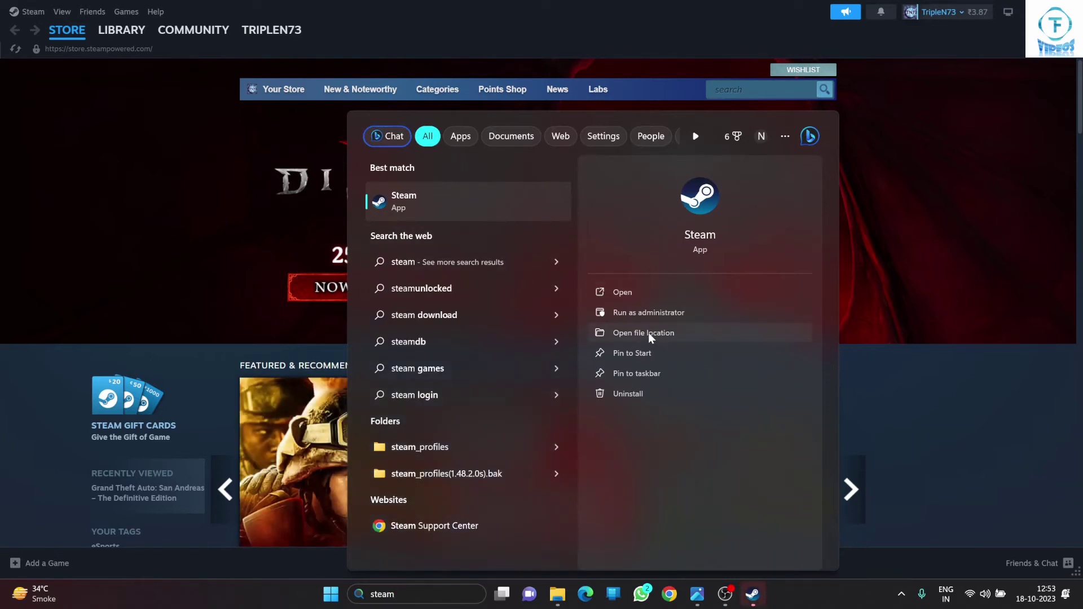
right_click(469, 197)
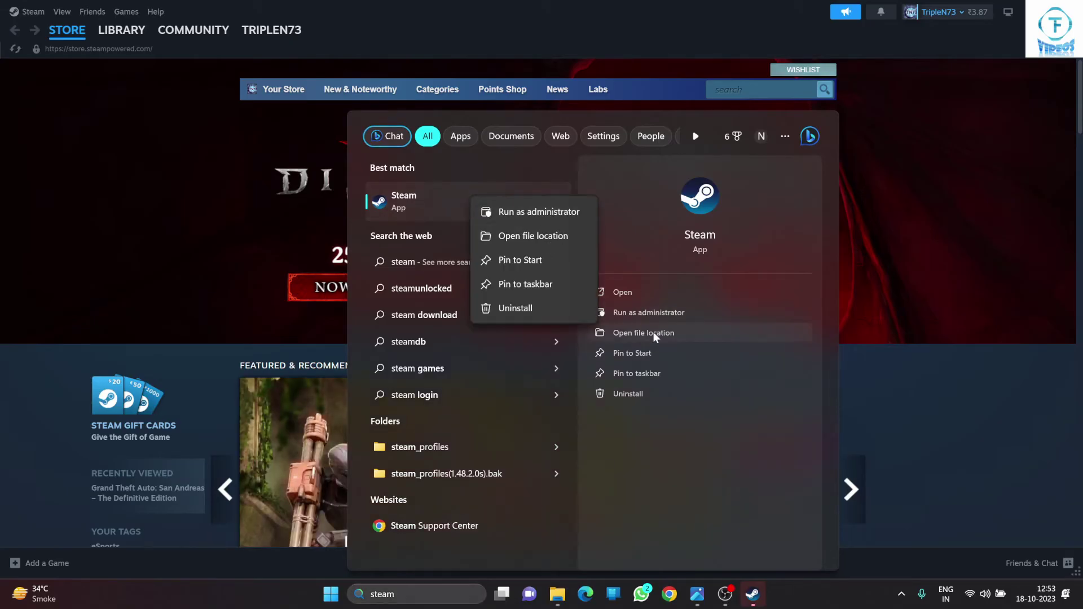
left_click(541, 236)
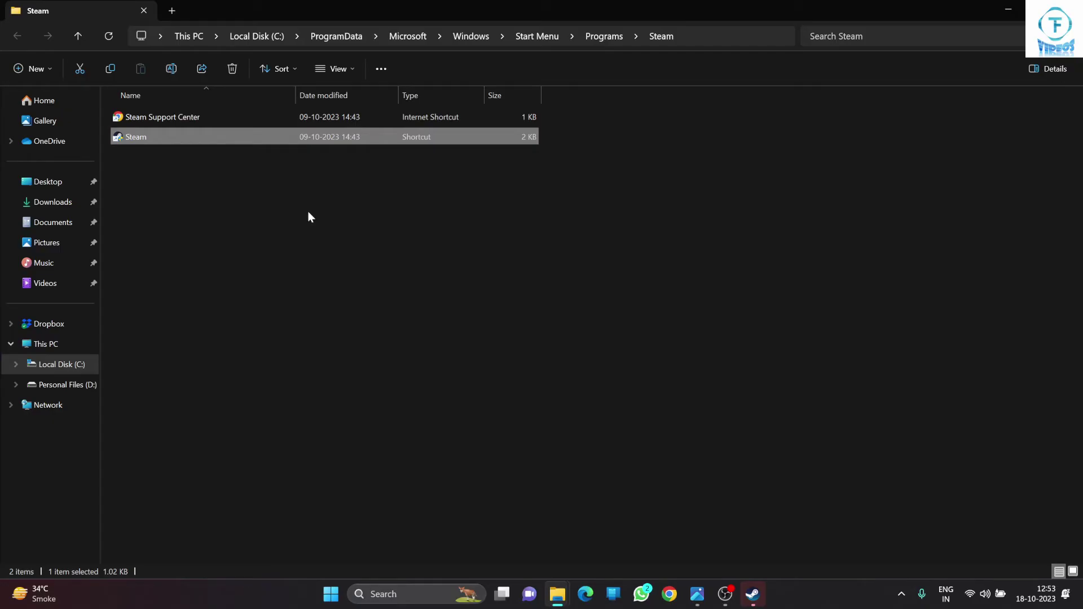
Turn off "Run this program as an administrator" in the Steam shortcut's compatibility properties and apply the change.
left_click(177, 169)
left_click(148, 137)
right_click(149, 139)
left_click(232, 351)
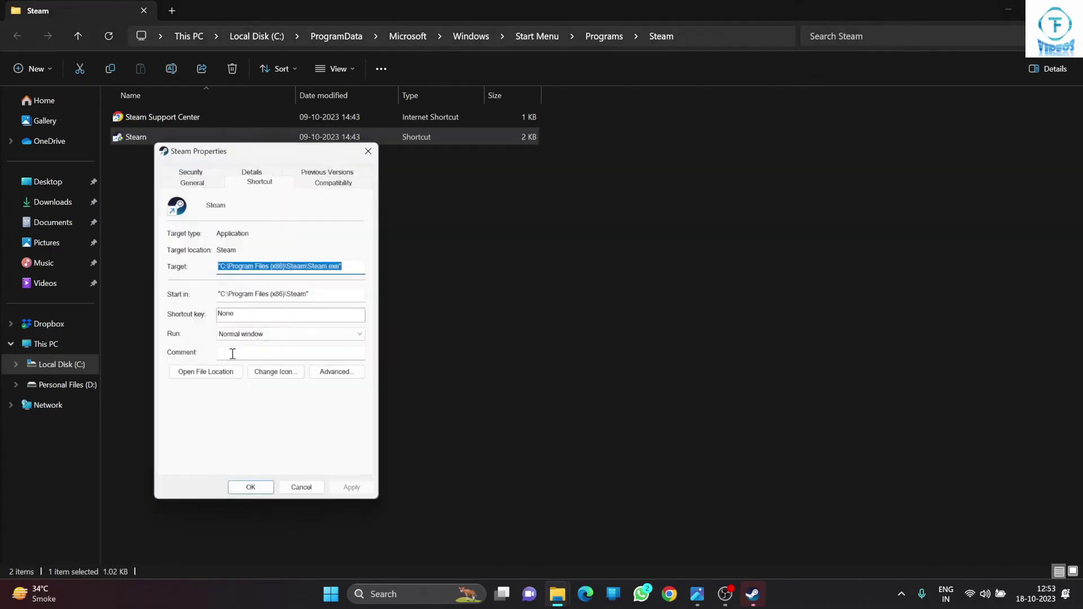
left_click(342, 180)
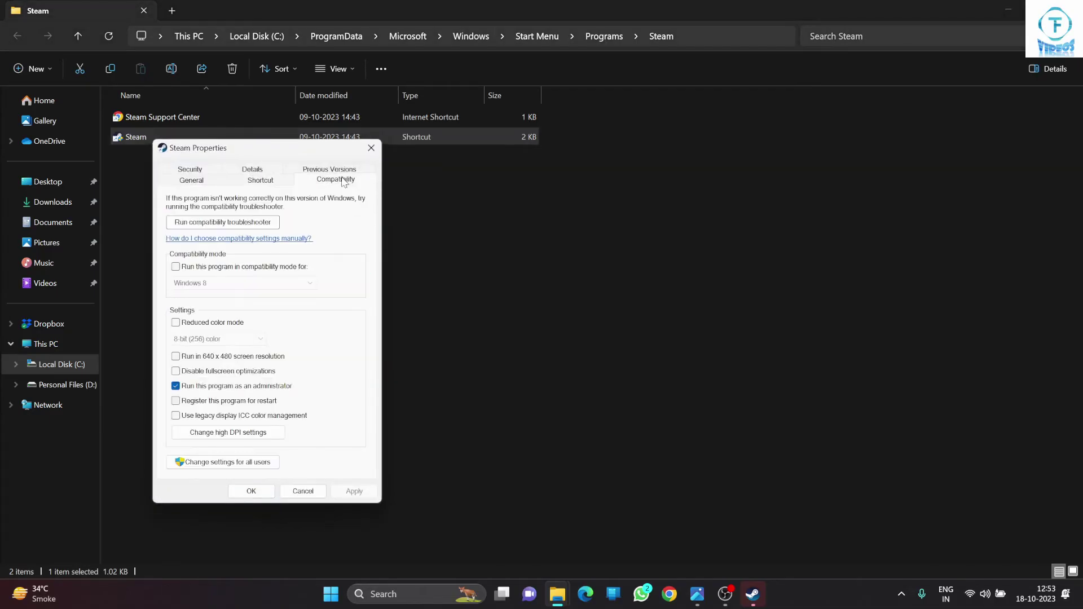
left_click(179, 389)
left_click(354, 491)
left_click(261, 491)
Enable "Run this program as an administrator" in the Steam shortcut's compatibility properties and apply it.
right_click(166, 137)
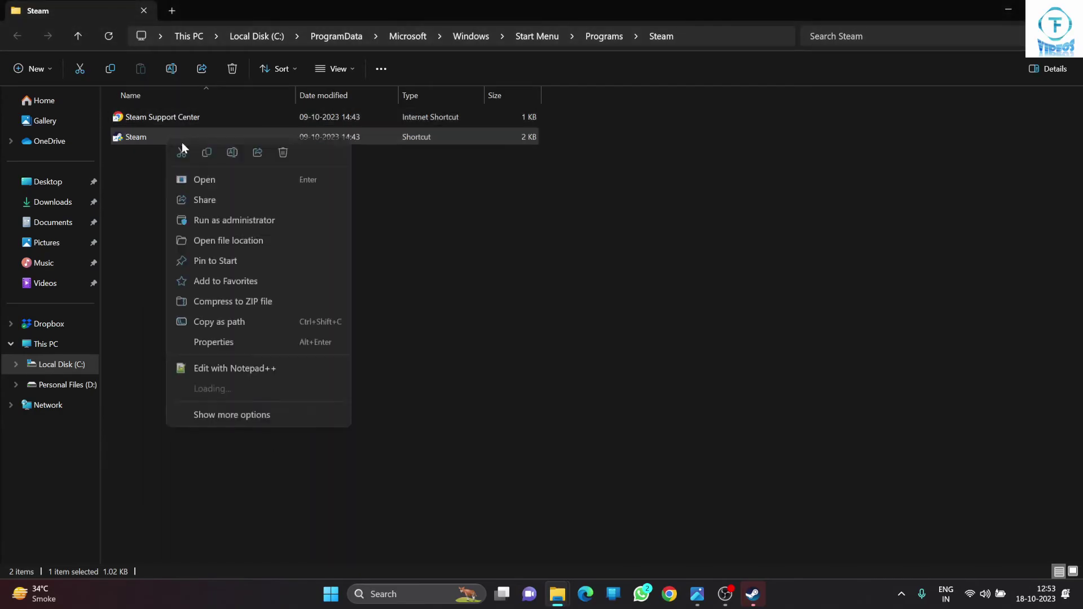
left_click(241, 343)
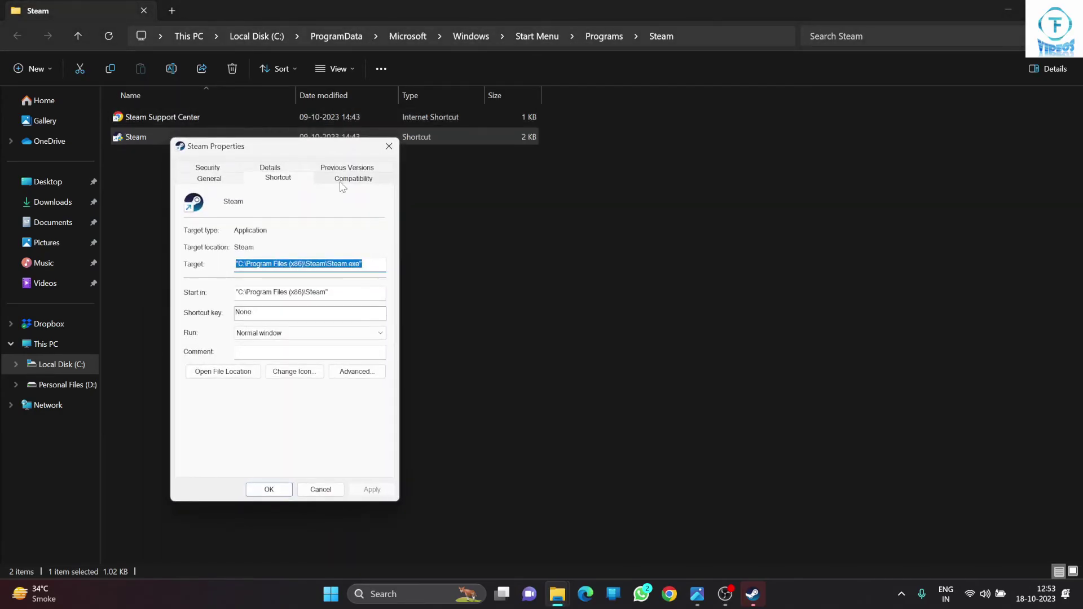
left_click(345, 180)
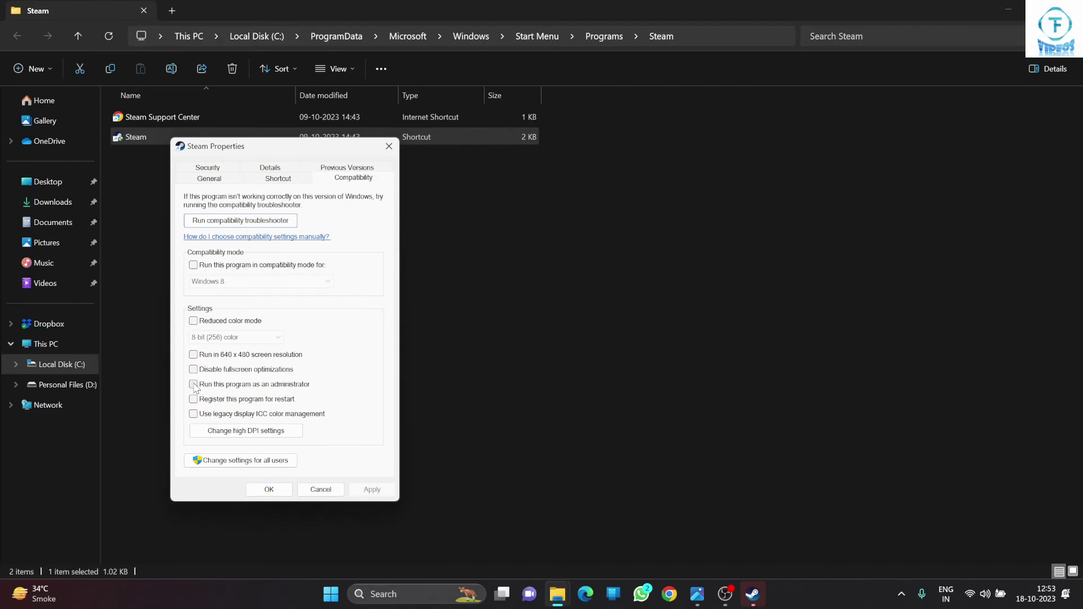
left_click(194, 385)
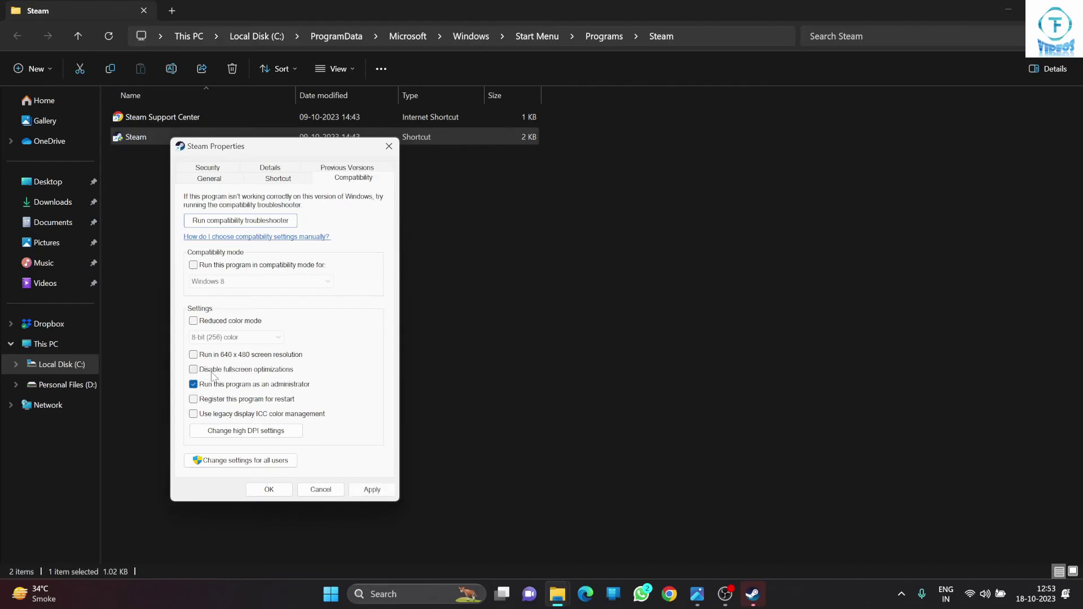
left_click(372, 489)
left_click(277, 489)
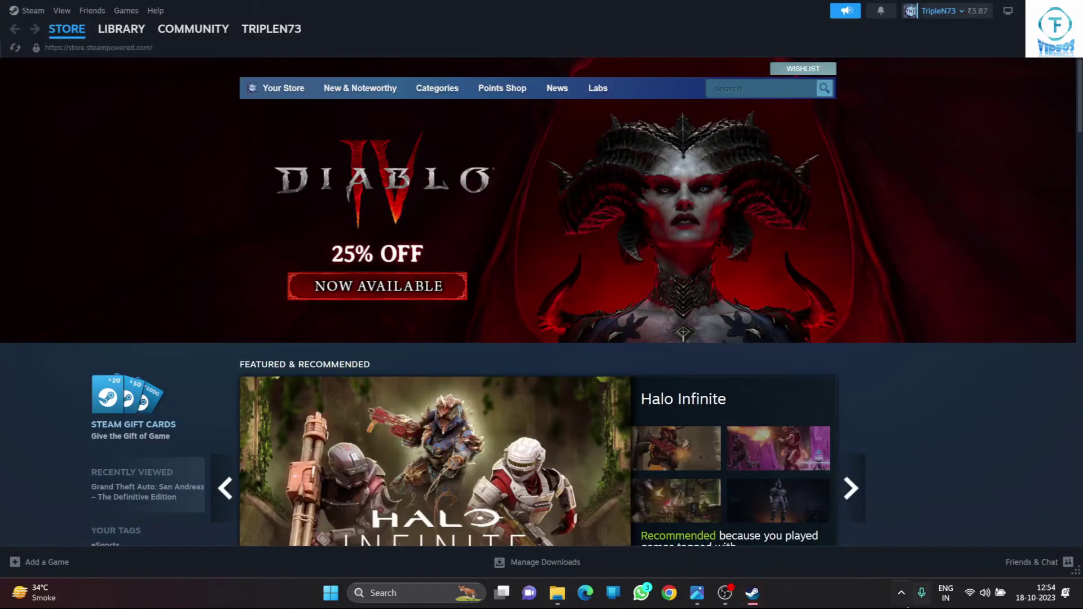
Exit Steam from its background process and check the hidden background apps on the desktop.
left_click(901, 592)
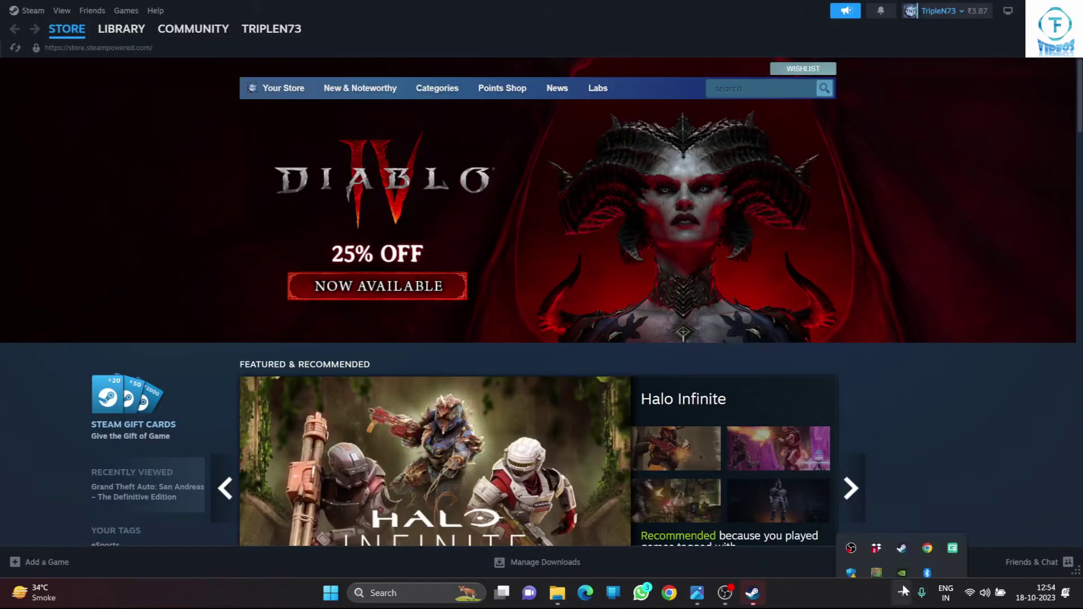
right_click(898, 534)
left_click(921, 516)
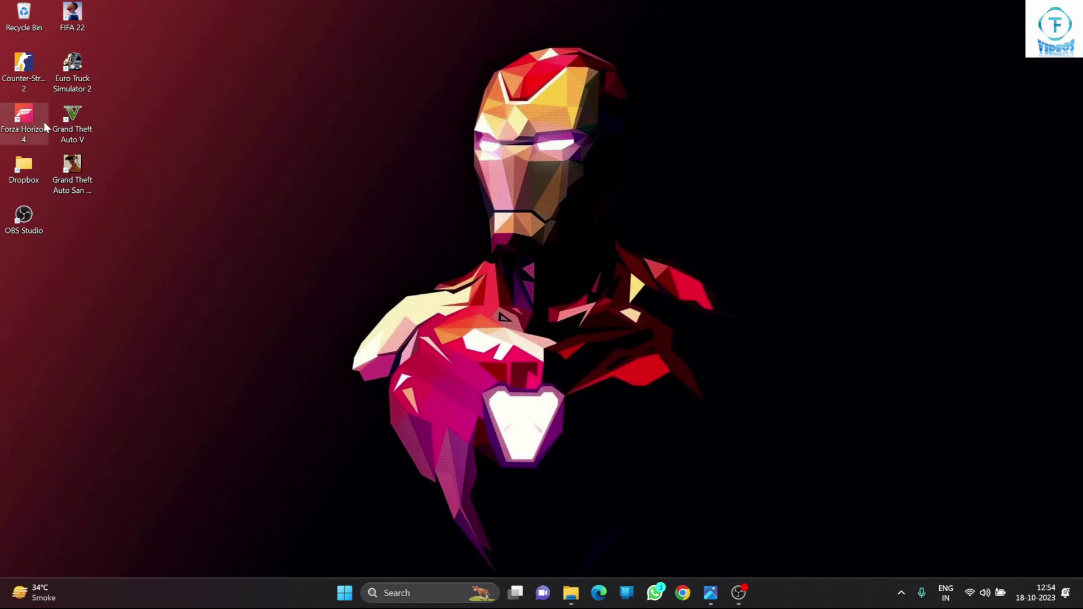
left_click(902, 593)
left_click(659, 388)
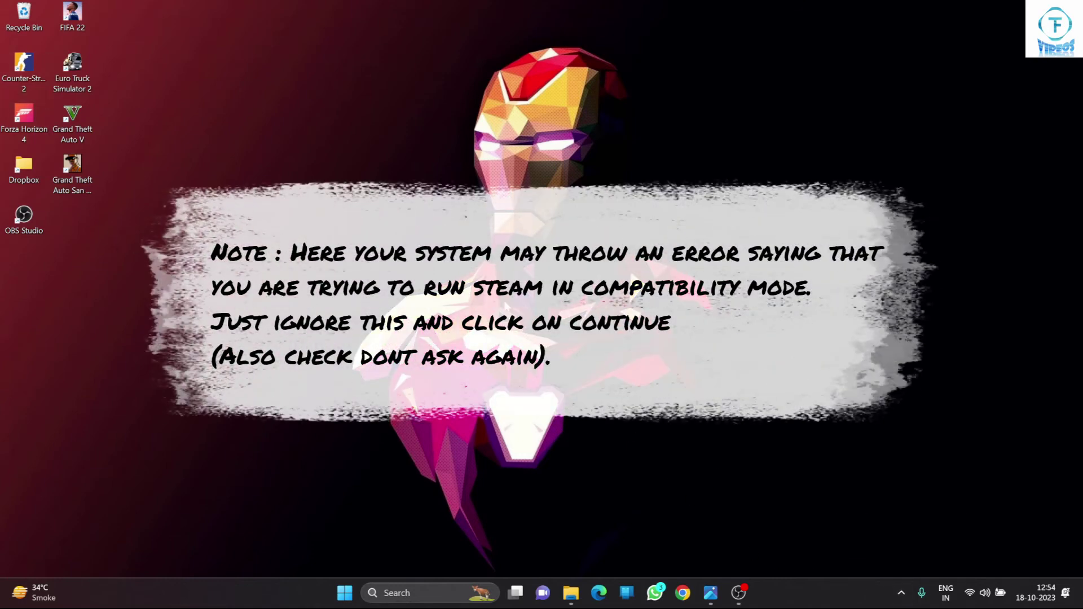